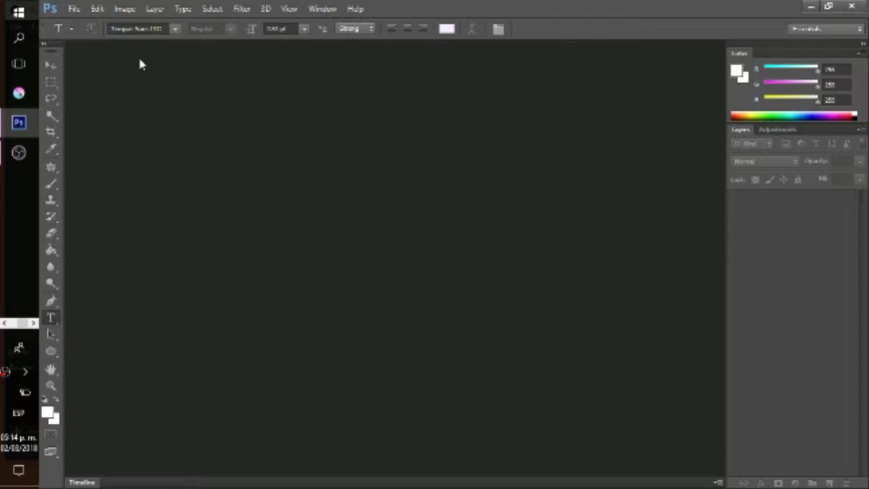
Step: Create a new document with the 1280 px X 720 px preset at 300 pixels/inch, in RGB Color with transparent background
left_click(75, 8)
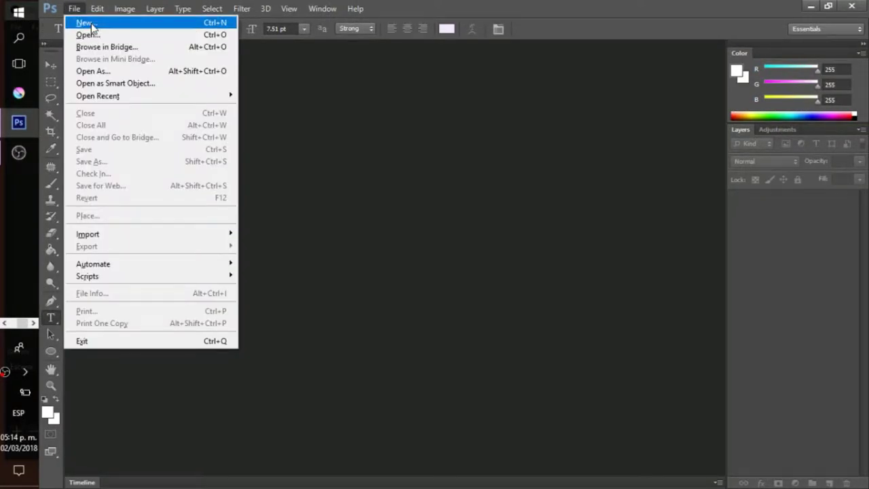
left_click(92, 28)
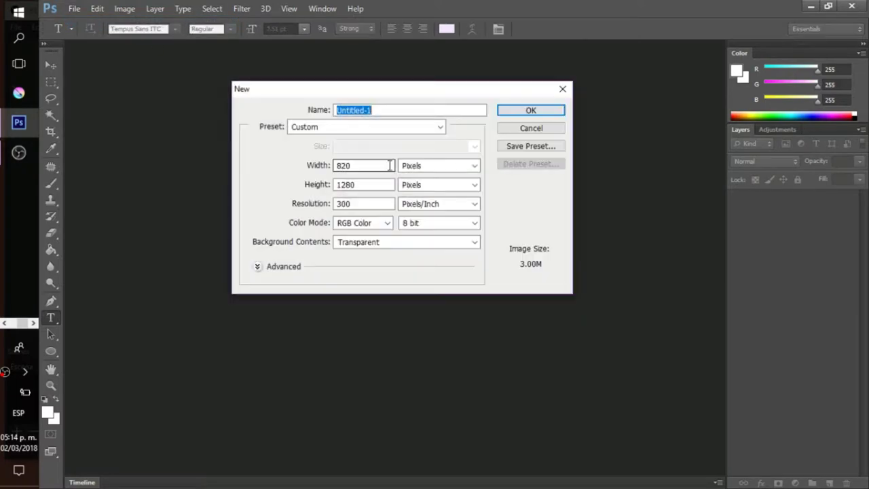
left_click(408, 127)
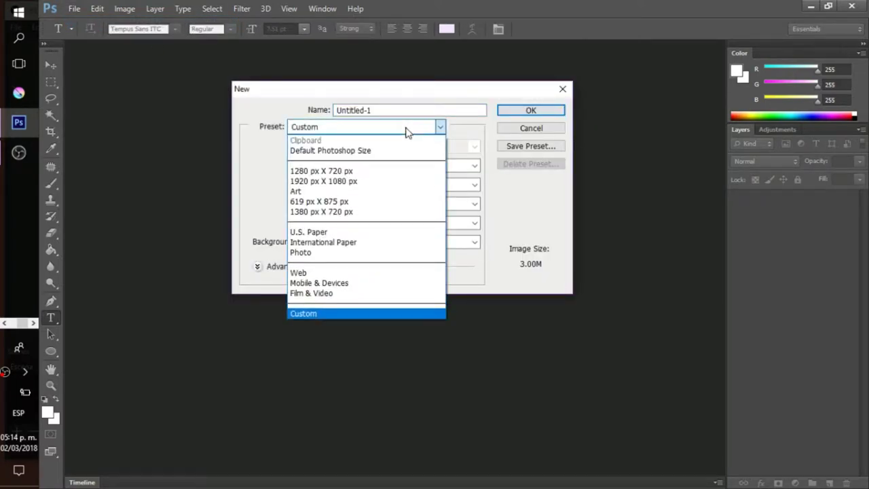
left_click(351, 172)
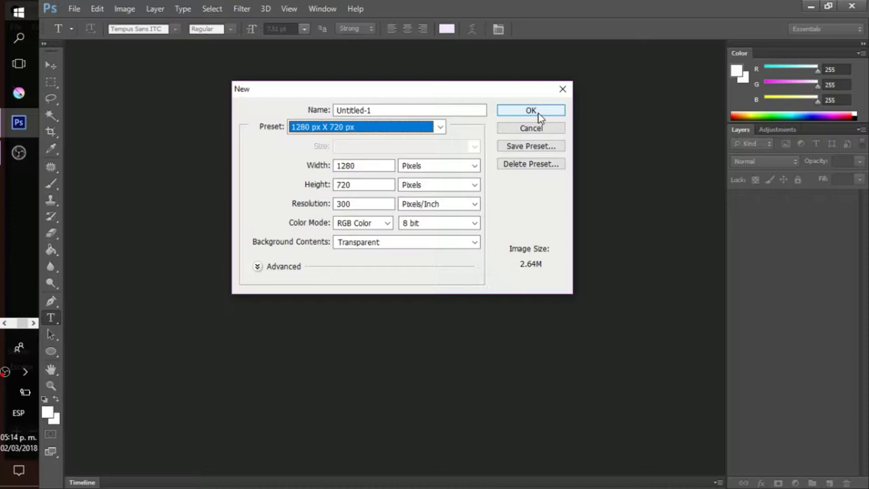
left_click(530, 110)
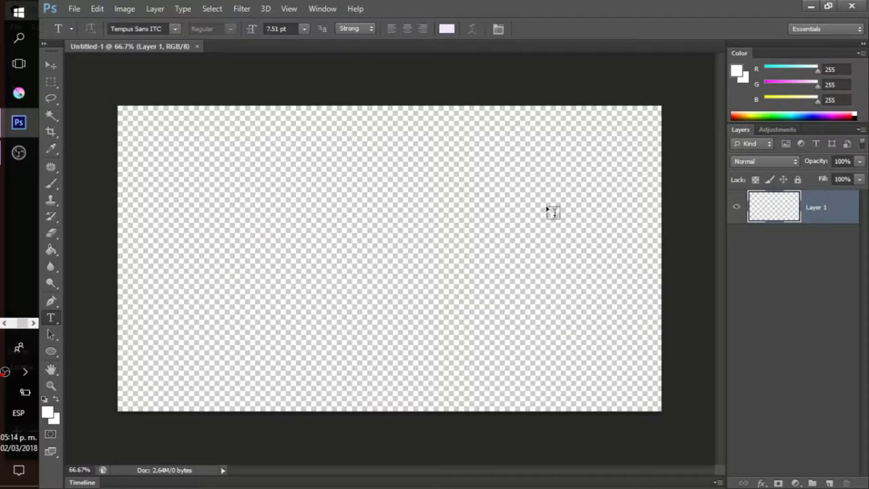
Step: Place the brick wall black image from the SIMEDIT_stuff folder into the document
left_click(76, 10)
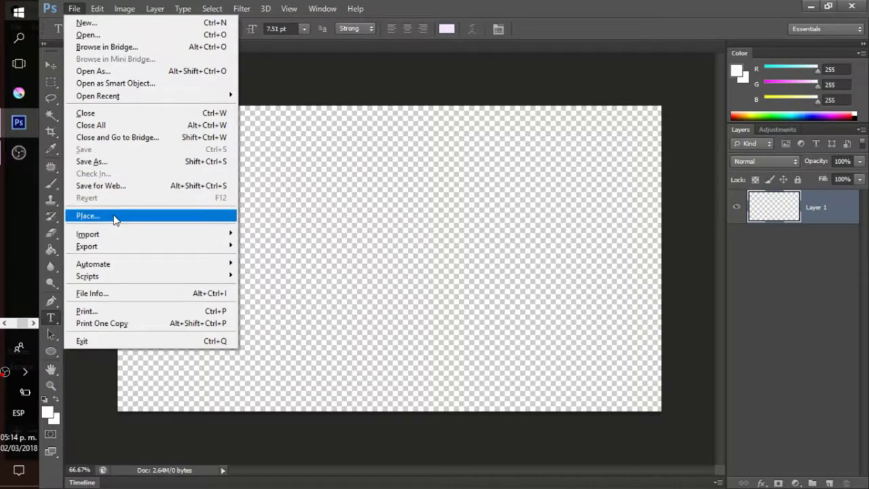
left_click(88, 216)
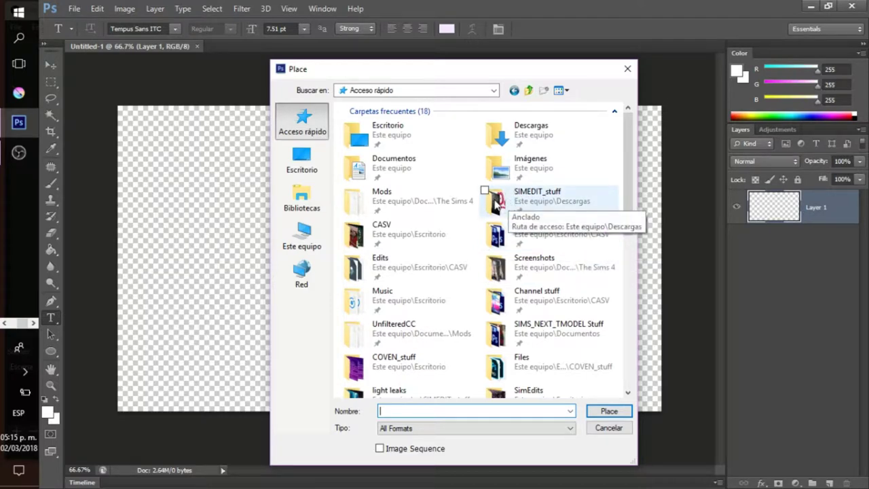
double_click(507, 191)
left_click_drag(630, 132, 627, 156)
double_click(360, 221)
Step: Enlarge the brick wall image to about 33.7%, position it to cover the whole canvas, and commit the transform
left_click_drag(620, 107, 670, 73)
left_click_drag(161, 412, 106, 448)
left_click_drag(353, 350, 333, 249)
left_click_drag(367, 183, 387, 301)
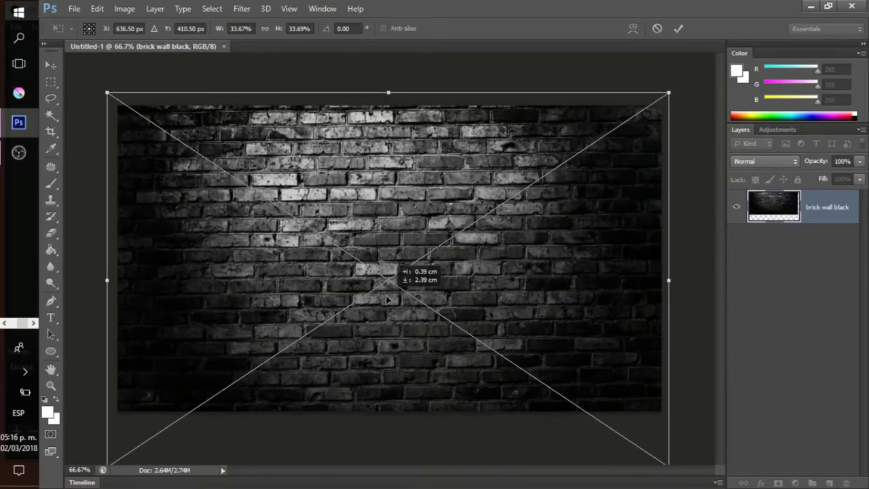
left_click(678, 29)
key("ctrl+t")
left_click_drag(695, 282, 694, 285)
key("Return")
key("t")
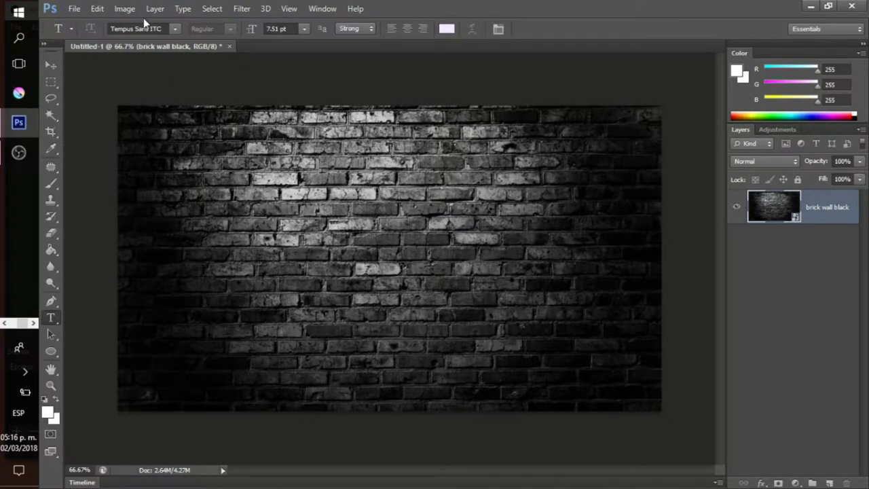
Step: Place the image 03-02-18_5-11-16 PM from the Screenshots folder above the brick wall
left_click(75, 8)
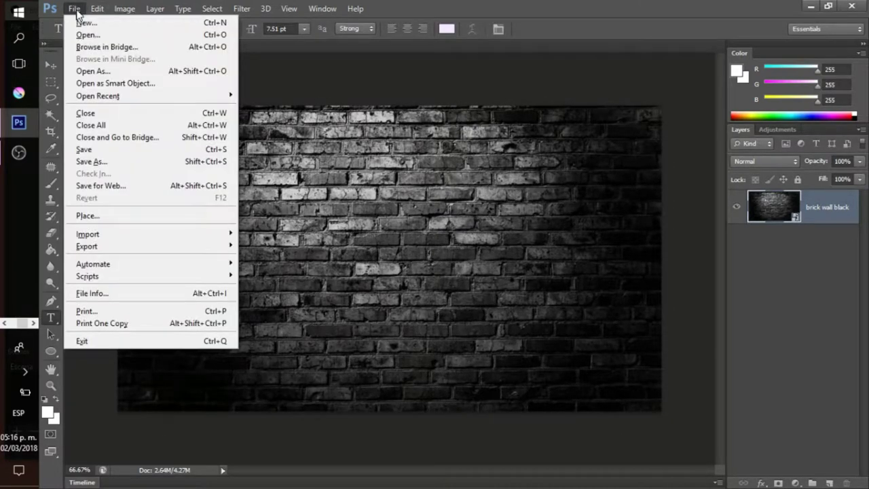
left_click(109, 219)
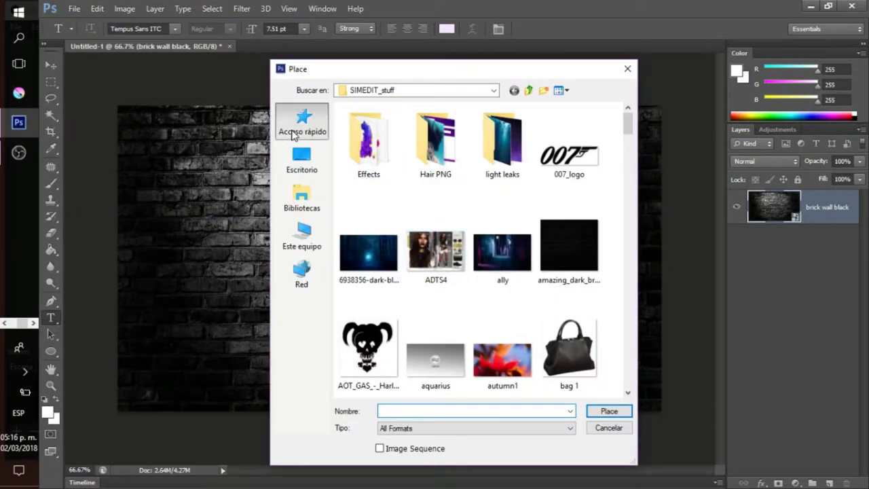
left_click(294, 135)
left_click_drag(624, 152, 630, 155)
scroll(630, 155, "down", 2)
double_click(486, 192)
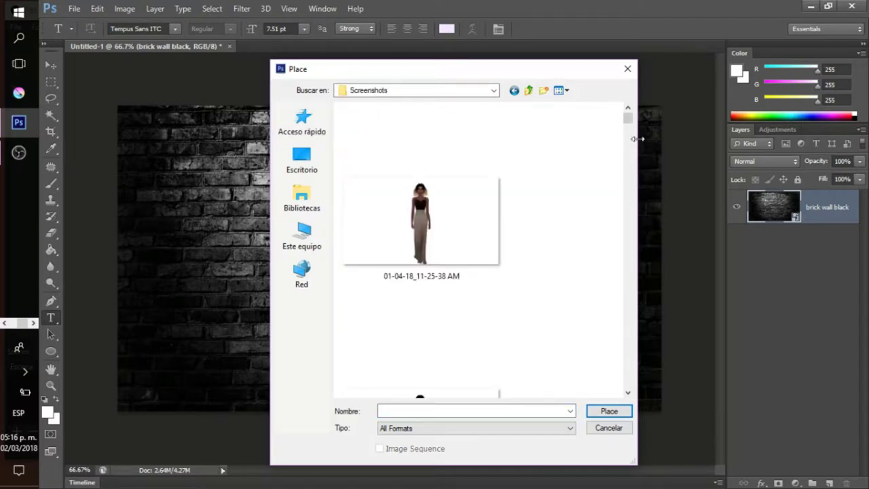
left_click_drag(626, 116, 627, 385)
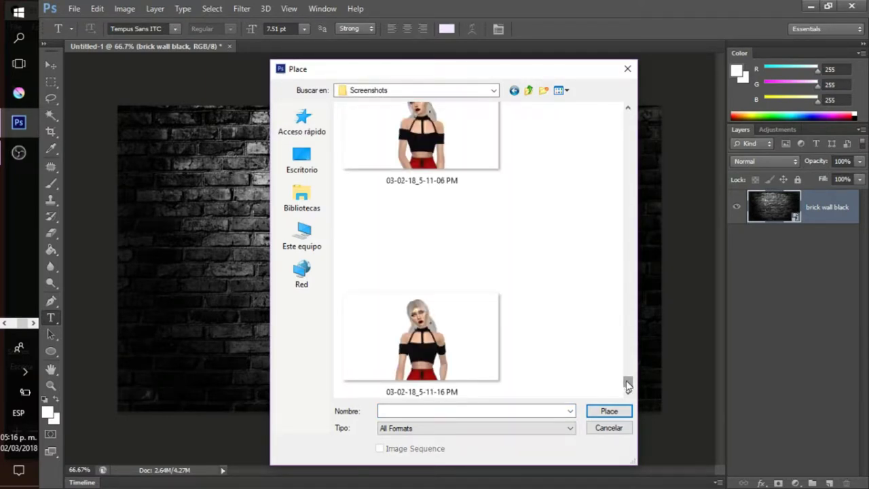
scroll(594, 329, "up", 3)
scroll(594, 329, "down", 3)
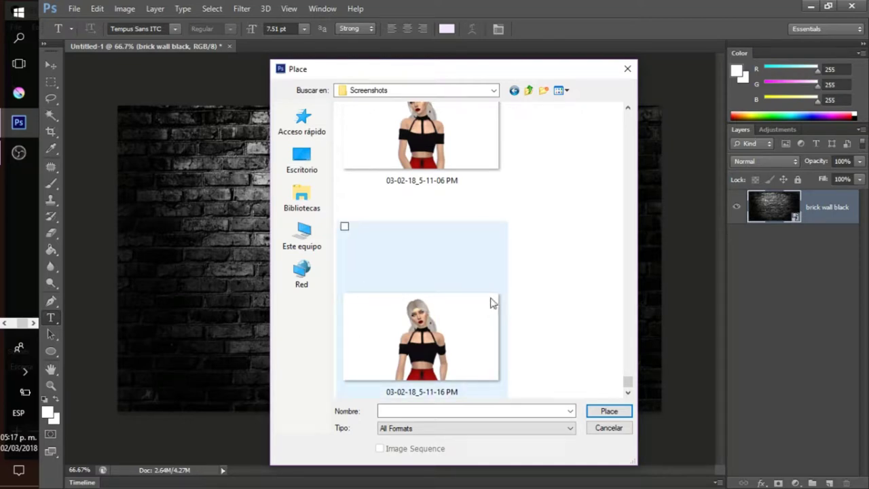
double_click(473, 289)
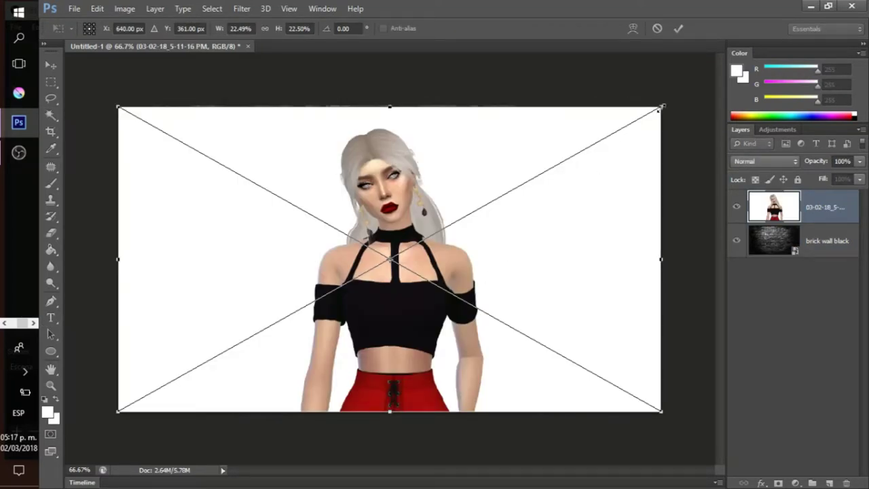
Step: Scale the placed figure image up to 24.28% from its lower corner, undoing the last small move
left_click_drag(661, 106, 700, 85)
left_click_drag(653, 230, 654, 232)
left_click_drag(696, 96, 700, 92)
left_click_drag(631, 252, 629, 255)
key("ctrl+z")
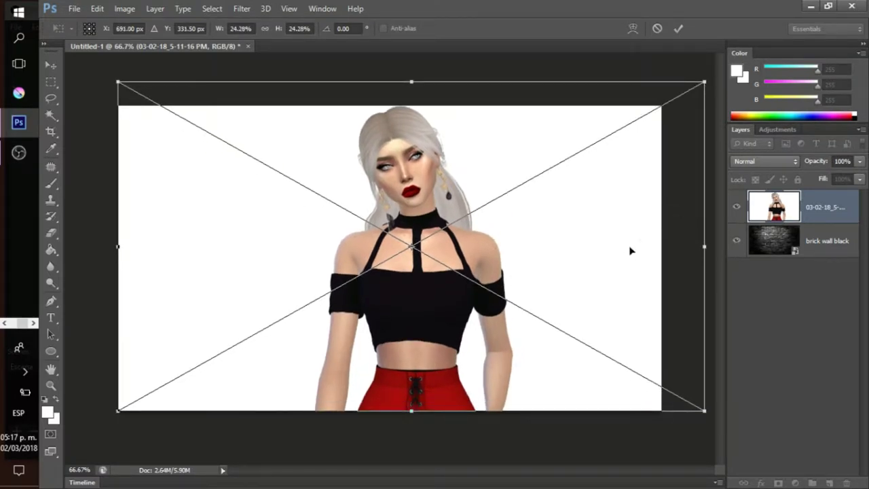
Step: Shift the figure image slightly down so its cut-off lower edge falls just below the canvas, and commit the placement
key("ctrl+plus")
scroll(527, 316, "up", 2)
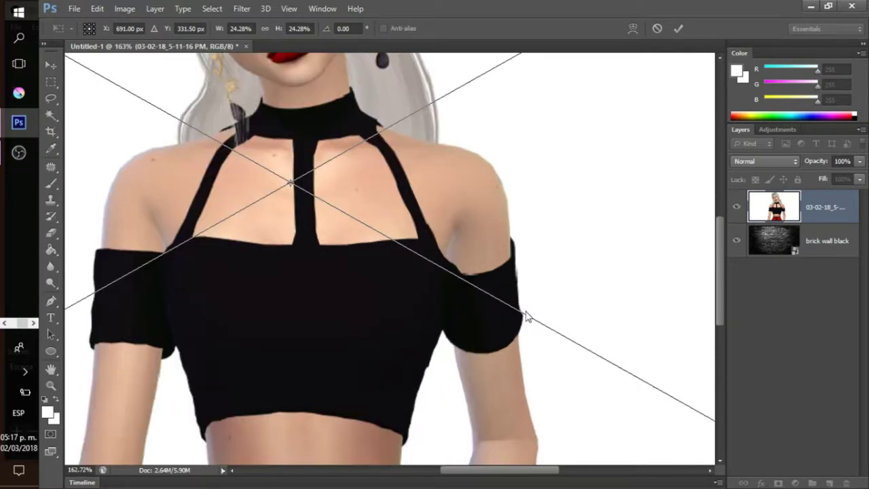
scroll(714, 298, "up", 1)
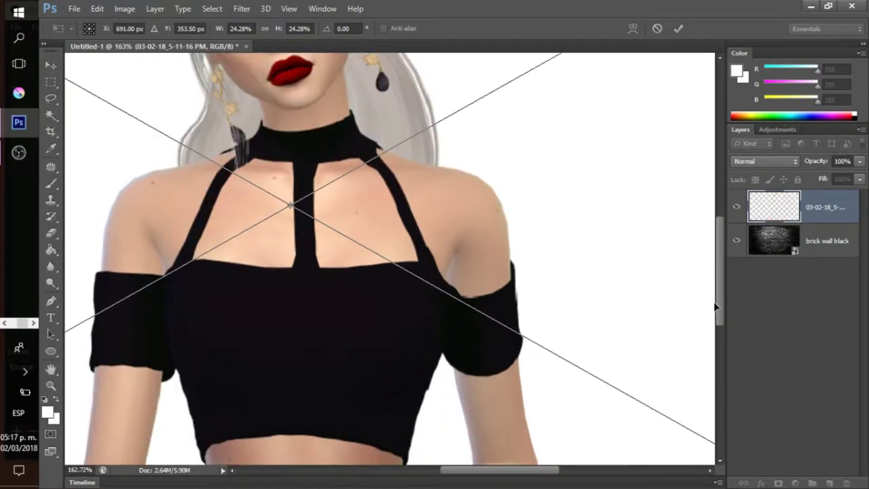
scroll(717, 292, "down", 1)
left_click_drag(720, 302, 720, 349)
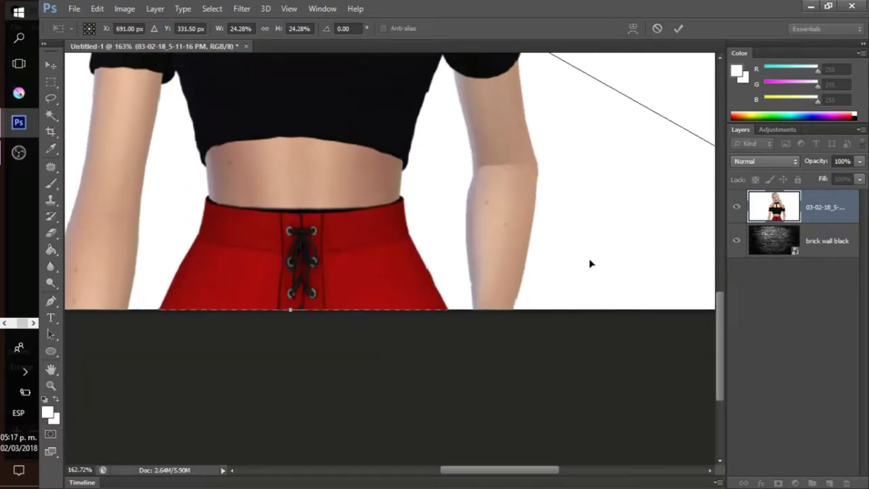
left_click_drag(590, 260, 591, 267)
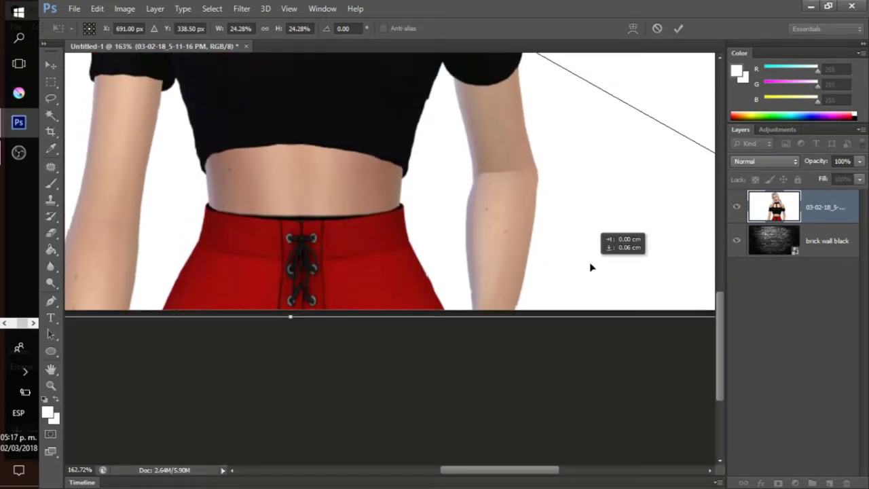
key("ctrl+z")
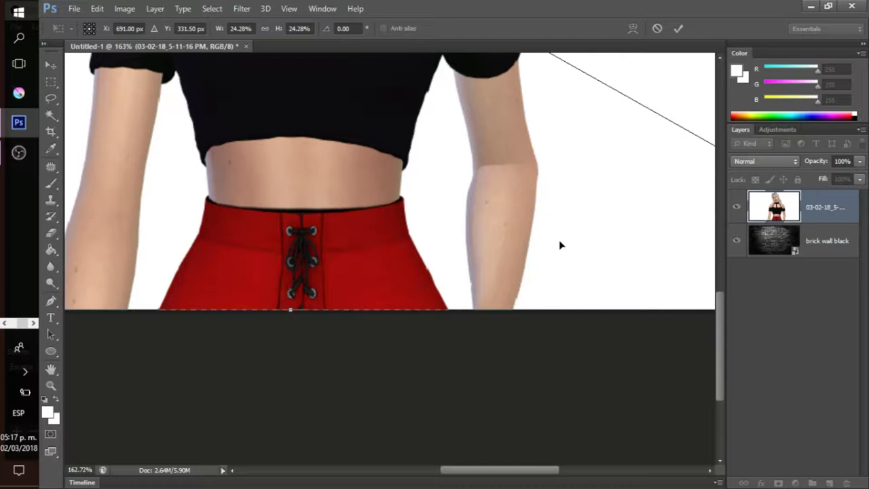
left_click_drag(560, 245, 561, 254)
left_click(676, 29)
key("t")
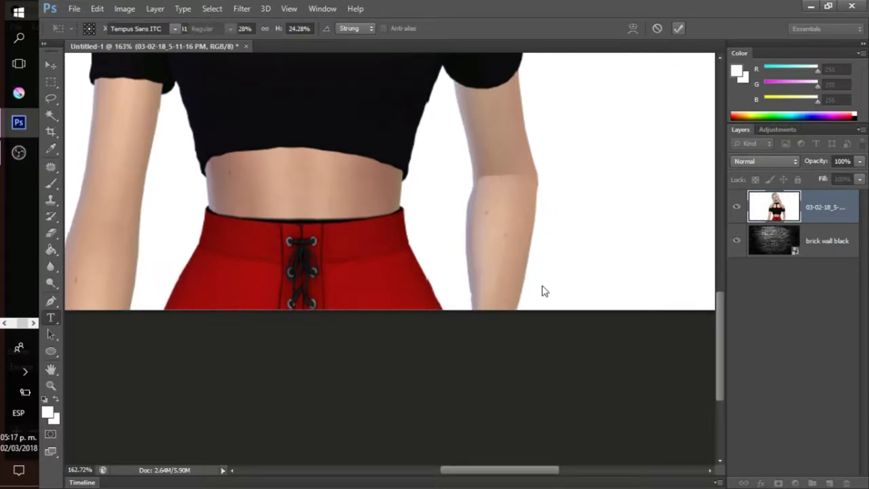
Step: Start a Pen tool path at the canvas's lower edge and trace up the outer edge of the right-hand arm toward the sleeve
scroll(547, 285, "down", 5)
scroll(547, 293, "up", 1)
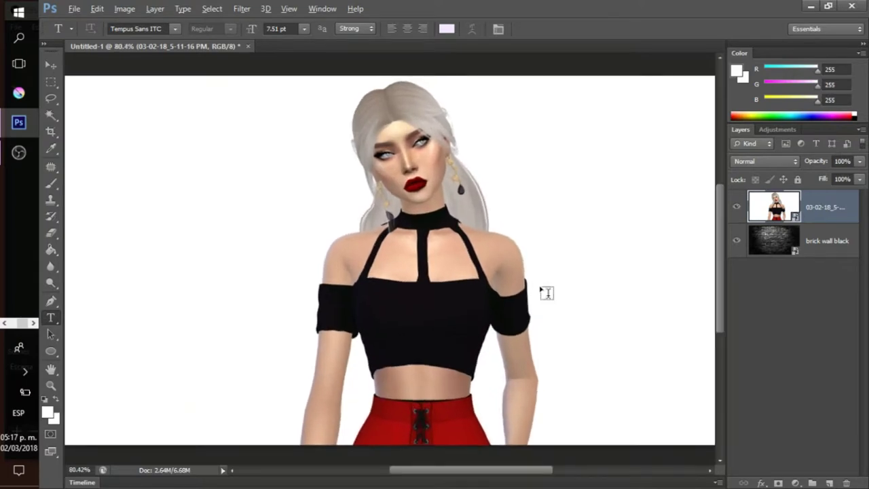
scroll(547, 292, "up", 2)
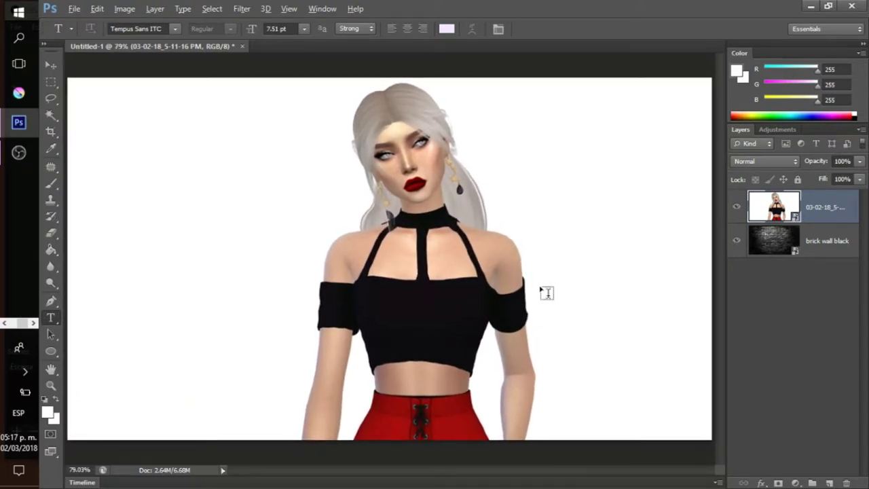
scroll(547, 292, "down", 1)
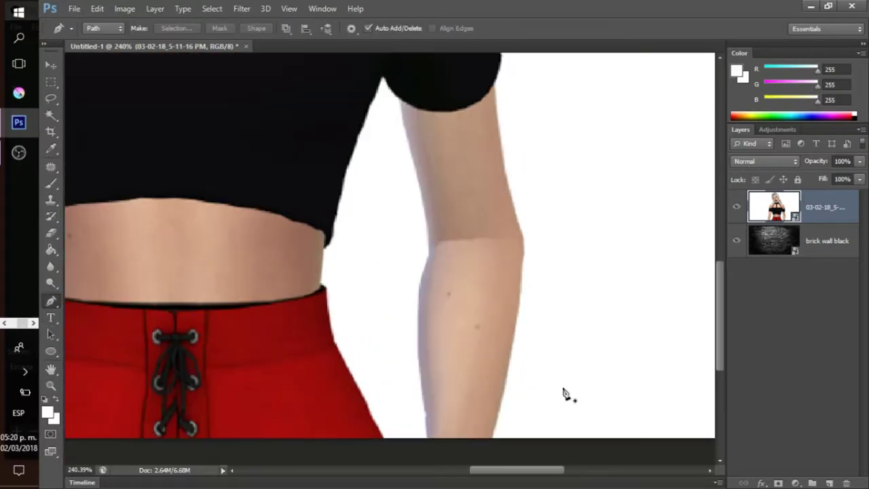
scroll(563, 394, "down", 3)
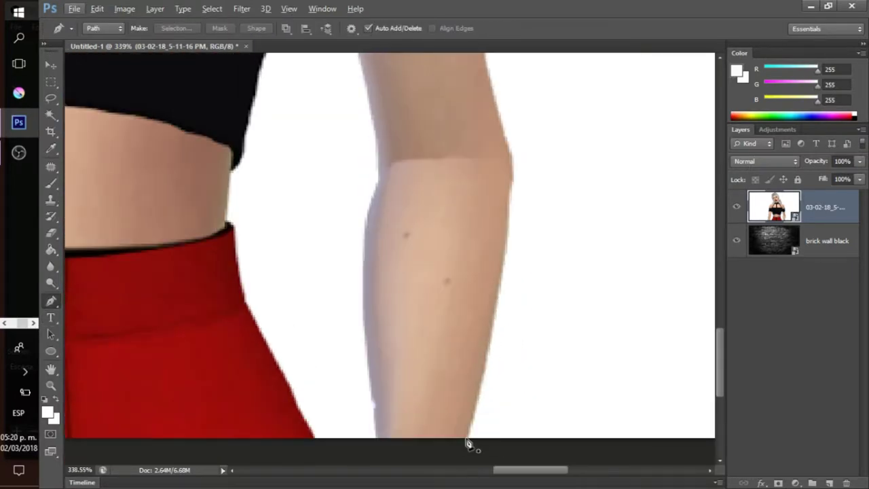
left_click(498, 316)
scroll(499, 320, "up", 2)
left_click(510, 284)
scroll(509, 311, "up", 2)
left_click(527, 316)
scroll(533, 298, "up", 1)
left_click(536, 275)
scroll(527, 292, "up", 2)
left_click(501, 263)
scroll(496, 299, "up", 2)
left_click(494, 355)
left_click(485, 289)
scroll(486, 289, "up", 3)
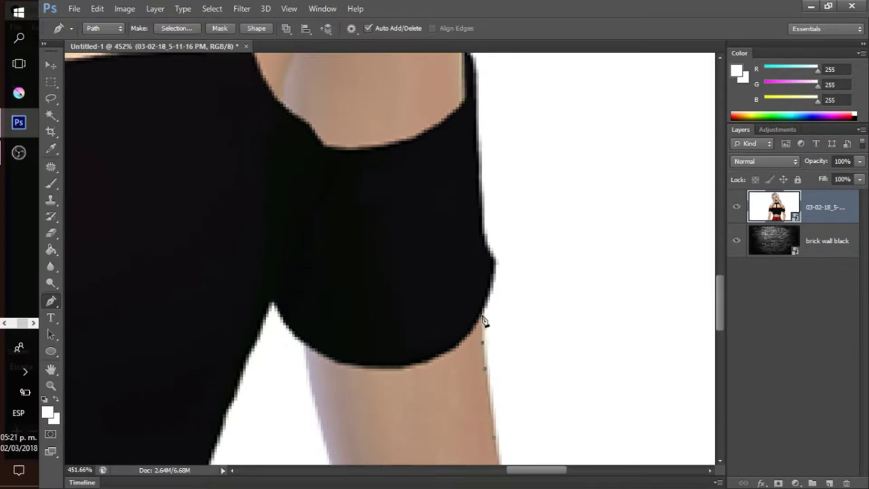
Step: Continue the pen path around the outer edge of the black sleeve up to its upper corner
left_click(482, 319)
scroll(483, 321, "up", 3)
left_click(493, 346)
left_click(494, 319)
scroll(486, 311, "up", 4)
left_click(482, 378)
scroll(489, 274, "up", 3)
left_click(477, 377)
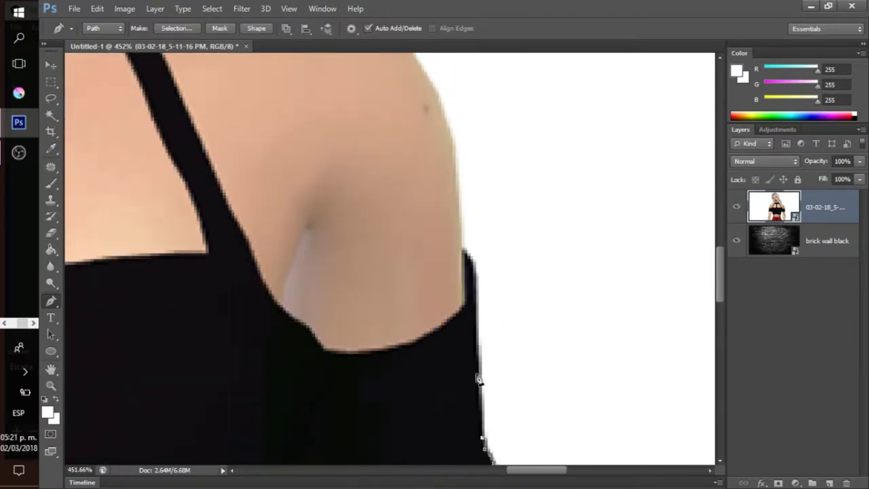
left_click(466, 254)
Step: Trace the pen path over the bare shoulder beside the sleeve to where it meets the hair
scroll(466, 254, "up", 4)
left_click(457, 278)
scroll(457, 278, "up", 3)
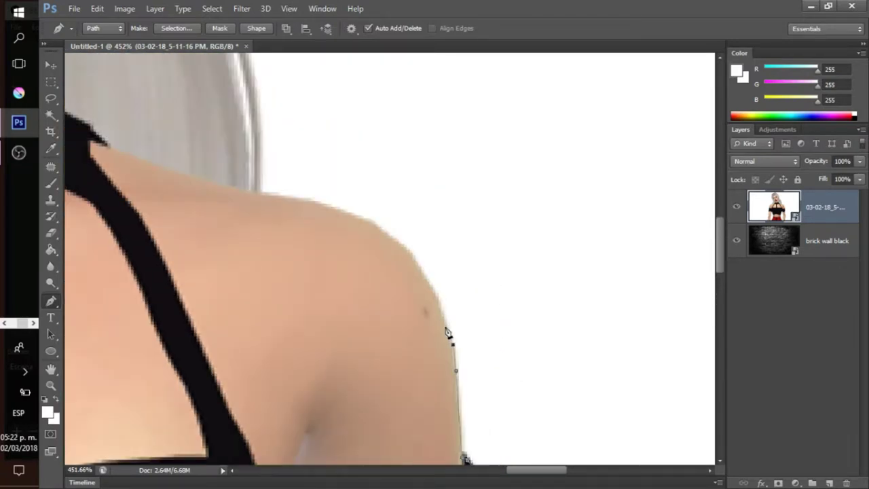
left_click(453, 352)
left_click(439, 304)
left_click(421, 273)
left_click(399, 244)
left_click(375, 226)
left_click(338, 212)
left_click(306, 200)
left_click(253, 193)
Step: Extend the pen path up the outer edge of the long hair from the shoulder to just below the ear
left_click_drag(252, 192, 493, 414)
left_click(487, 356)
scroll(495, 351, "up", 1)
left_click(459, 340)
left_click(435, 293)
scroll(435, 293, "up", 2)
left_click(416, 394)
left_click(398, 360)
scroll(366, 353, "up", 2)
left_click(346, 374)
left_click(329, 348)
left_click(314, 325)
scroll(314, 333, "up", 1)
left_click(309, 354)
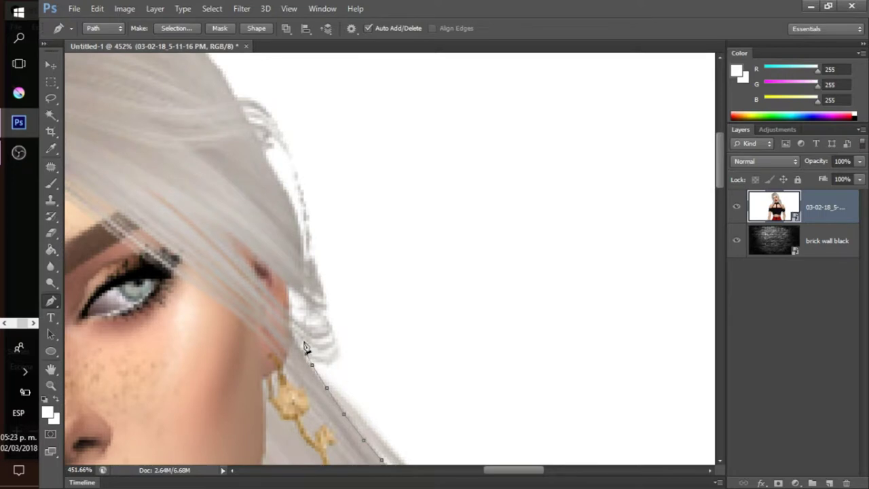
Step: Continue the pen path up the side of the head past the ear, leaving the loose wispy strands outside
scroll(323, 359, "down", 10)
scroll(327, 347, "up", 10)
left_click(372, 388)
left_click(373, 360)
left_click(370, 326)
left_click(365, 313)
scroll(365, 313, "up", 2)
left_click(359, 369)
left_click(357, 351)
left_click(349, 338)
left_click(336, 317)
scroll(332, 308, "up", 2)
left_click(315, 359)
left_click(300, 326)
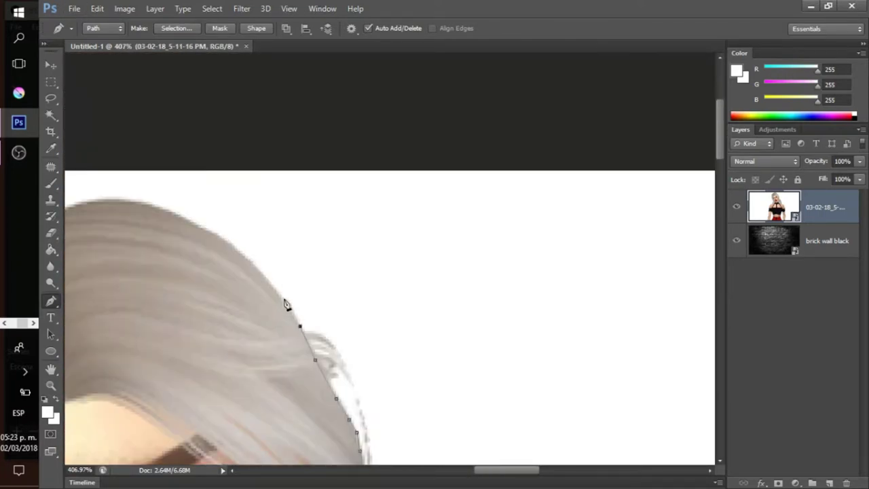
Step: Trace the pen path over the crown of the head to near the hair parting
left_click(282, 297)
left_click(260, 272)
scroll(262, 275, "left", 5)
left_click(601, 241)
left_click(526, 203)
left_click(495, 199)
left_click(466, 200)
left_click(443, 206)
left_click(422, 217)
left_click(408, 228)
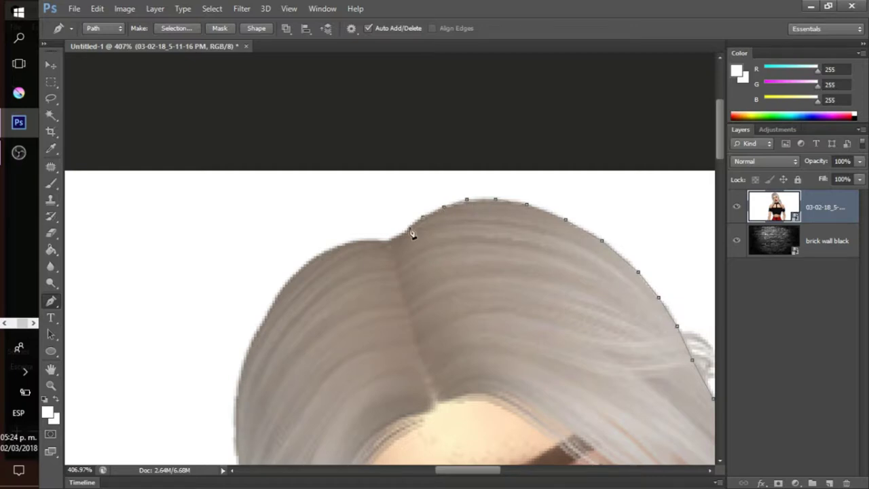
Step: Continue the pen path from the parting around the other side of the crown and down the head's outline
left_click(382, 241)
left_click(360, 240)
left_click(337, 246)
left_click(309, 262)
left_click(282, 287)
scroll(282, 287, "down", 1)
left_click(295, 234)
left_click(282, 246)
left_click(270, 267)
left_click(257, 290)
left_click(245, 311)
left_click(237, 328)
left_click(235, 360)
left_click(235, 394)
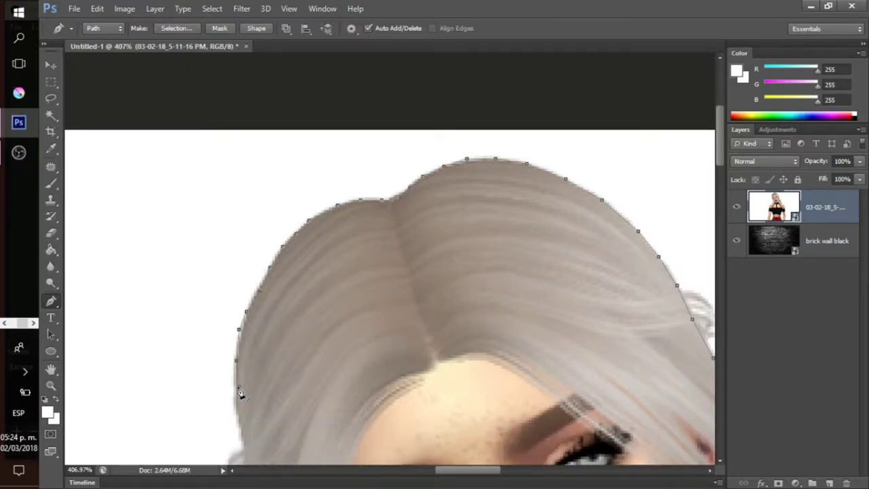
Step: Continue the pen path down the hair outline beside the face, leaving the loose wisps outside
scroll(240, 394, "down", 5)
left_click(238, 296)
left_click(243, 321)
left_click(249, 355)
left_click(252, 361)
left_click(255, 371)
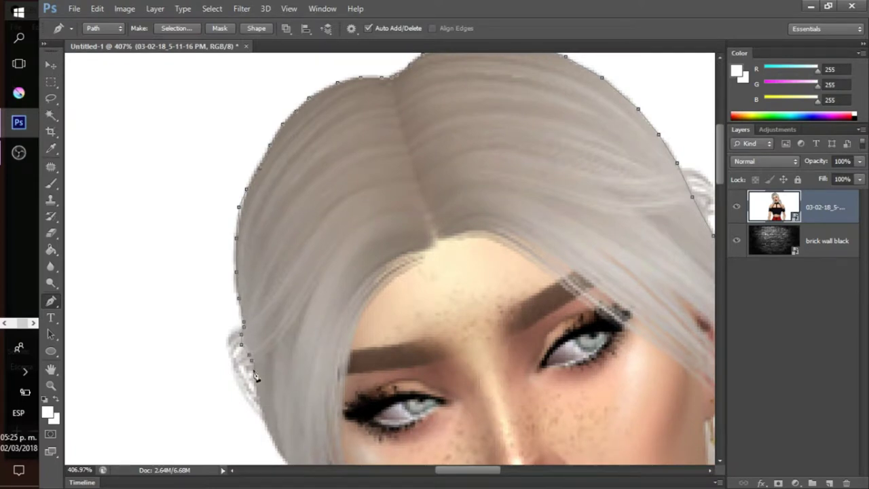
left_click(256, 390)
left_click(262, 409)
Step: Extend the pen path past the cheek to the earring and down the long hair, leaving out the thin outer strands
scroll(263, 409, "down", 2)
left_click(270, 379)
left_click(277, 398)
left_click(363, 319)
scroll(363, 319, "down", 2)
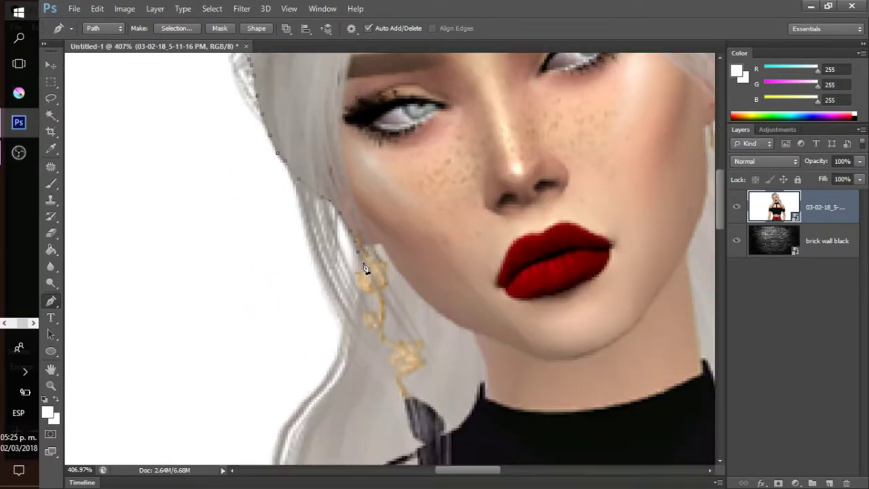
left_click(359, 277)
left_click(357, 310)
left_click(349, 344)
left_click(344, 369)
Step: Continue the pen path down the wavy edge of the long hair to where it meets the shoulder
scroll(345, 378, "down", 3)
left_click(335, 281)
left_click(301, 322)
left_click(291, 341)
left_click(286, 362)
left_click(284, 388)
left_click(283, 398)
Step: Trace the pen path around the bare shoulder and down the upper arm to the top edge of the black sleeve
scroll(283, 400, "down", 5)
scroll(333, 386, "left", 8)
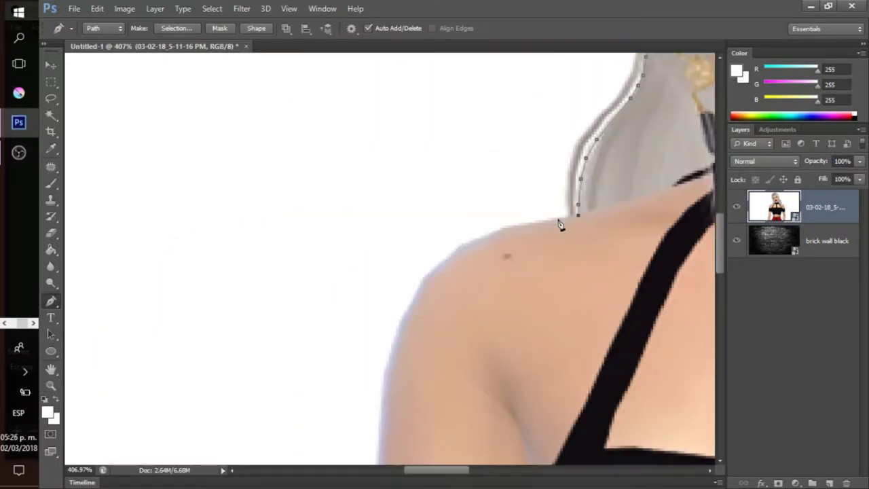
left_click(477, 238)
left_click(431, 271)
left_click(404, 313)
left_click(396, 332)
left_click(391, 350)
scroll(391, 349, "down", 2)
left_click(385, 305)
left_click(383, 329)
left_click(381, 374)
left_click(378, 404)
Step: Continue the pen path around the sleeve's upper corner and down its outer edge toward the hem
scroll(376, 417, "down", 1)
left_click(363, 387)
scroll(361, 407, "down", 4)
left_click(360, 339)
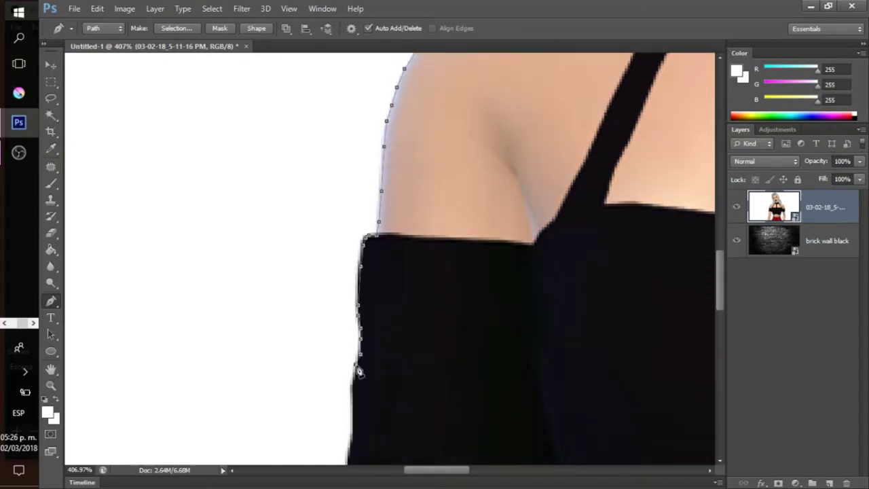
left_click(353, 382)
scroll(353, 393, "down", 3)
left_click(353, 317)
left_click(351, 336)
left_click(350, 353)
left_click(349, 372)
Step: Extend the pen path from the sleeve hem down the outer edge of the bare arm toward the elbow
scroll(358, 389, "down", 5)
left_click(355, 227)
left_click(346, 302)
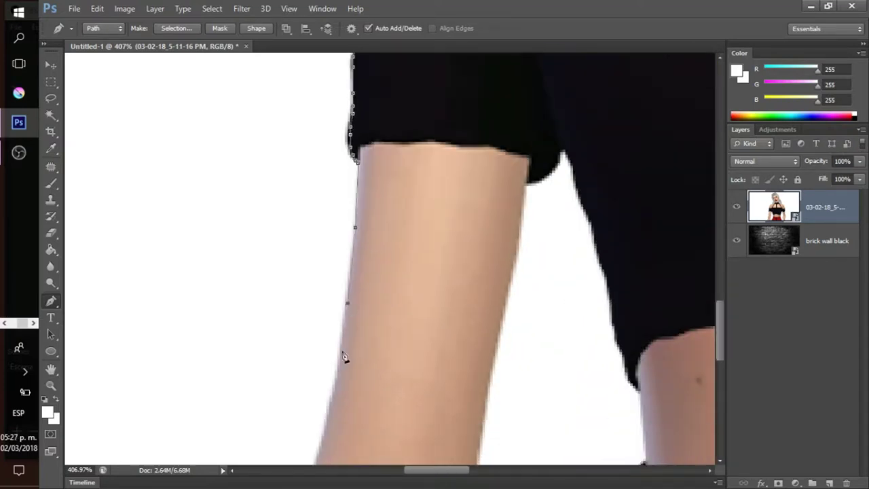
left_click(340, 355)
left_click(337, 381)
left_click(329, 409)
Step: Trace the pen path down the outer edge of the forearm to the bottom edge of the canvas
scroll(330, 409, "down", 6)
left_click(321, 326)
scroll(292, 428, "down", 2)
left_click(287, 309)
left_click(279, 358)
left_click(274, 408)
left_click(269, 436)
Step: Run the pen path around the outside of the canvas corners and close it at the starting point by the opposite arm
scroll(271, 436, "down", 1)
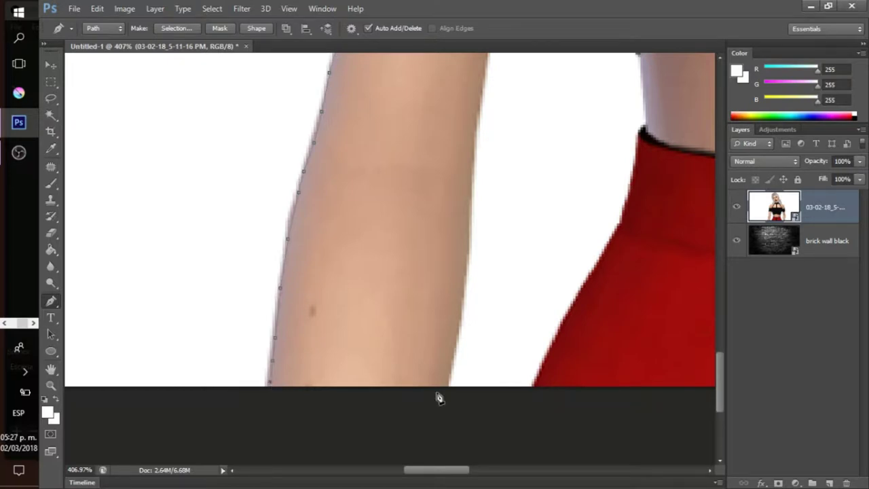
scroll(437, 396, "down", 10)
scroll(438, 396, "up", 2)
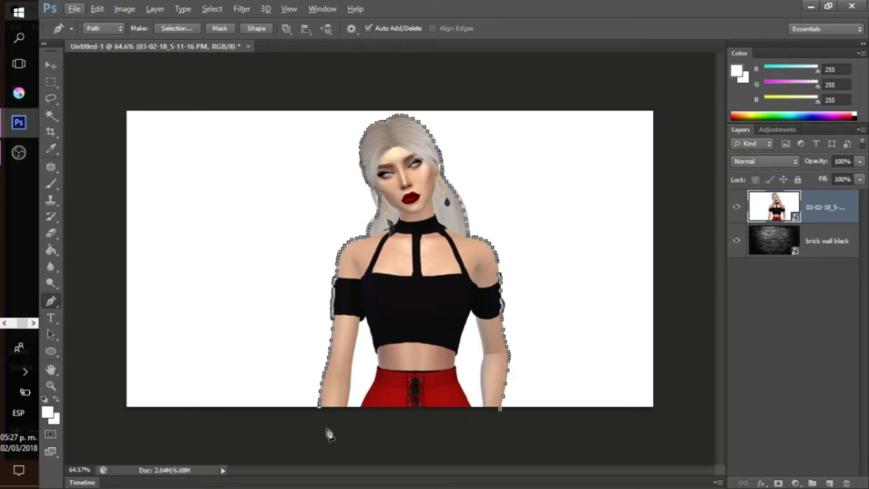
left_click(318, 423)
left_click(113, 418)
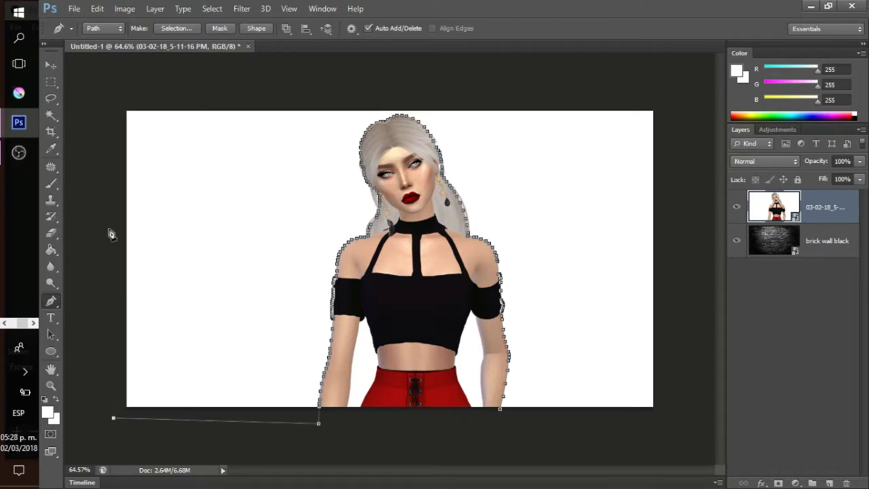
left_click(108, 92)
left_click(678, 102)
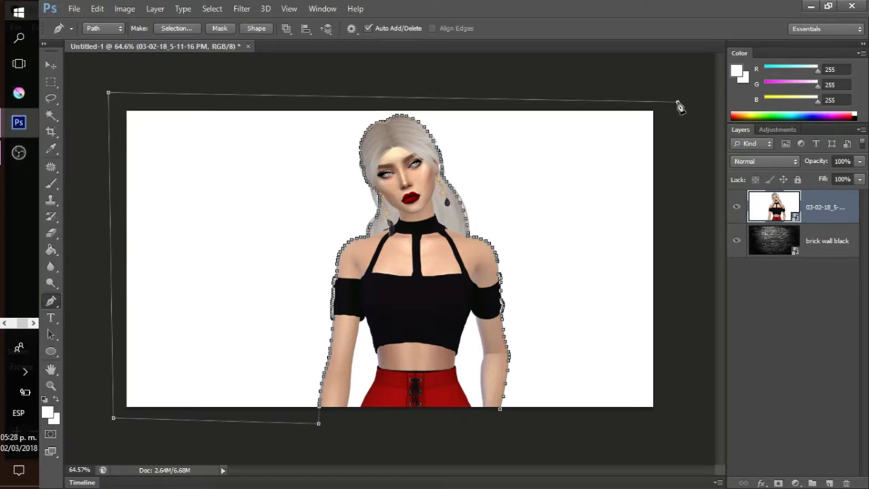
left_click(668, 426)
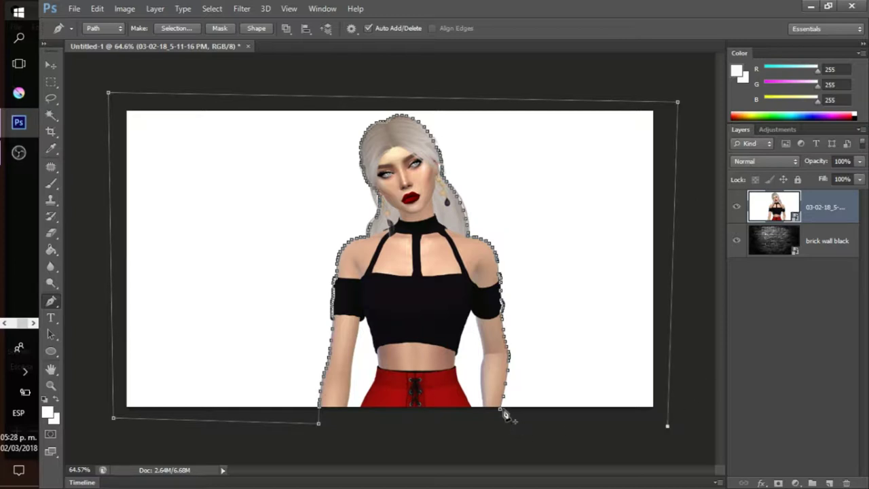
left_click(500, 409)
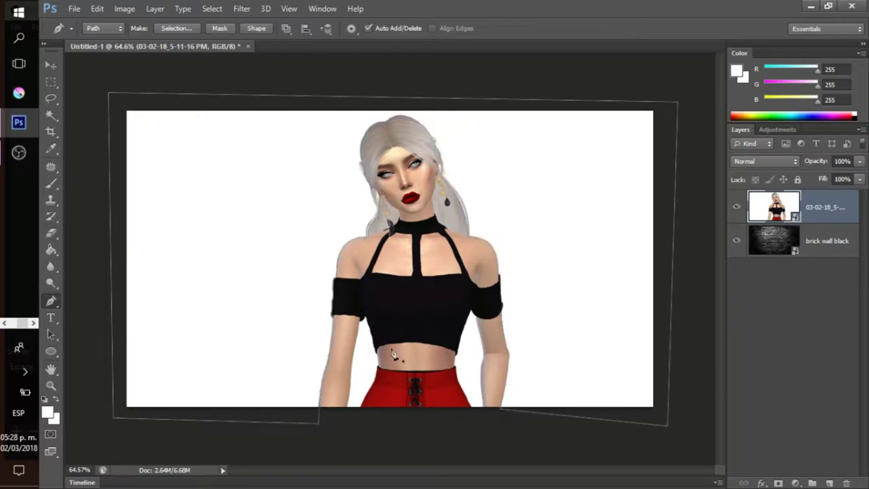
Step: Convert the closed path to a new anti-aliased selection with 0-pixel feather and try to delete the selected white background
left_click(182, 32)
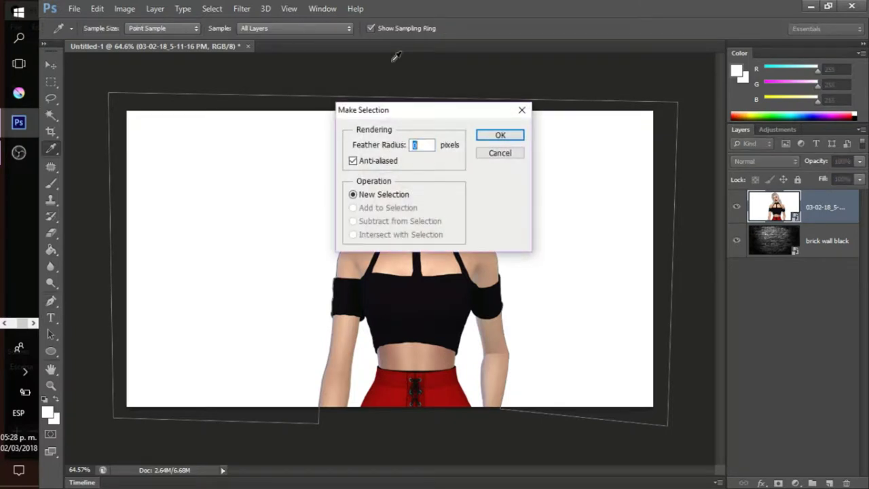
left_click(490, 138)
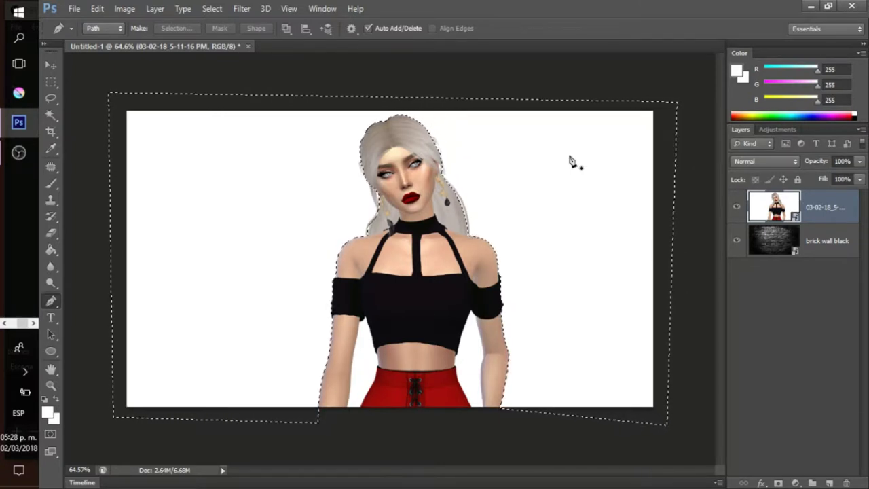
key("Delete")
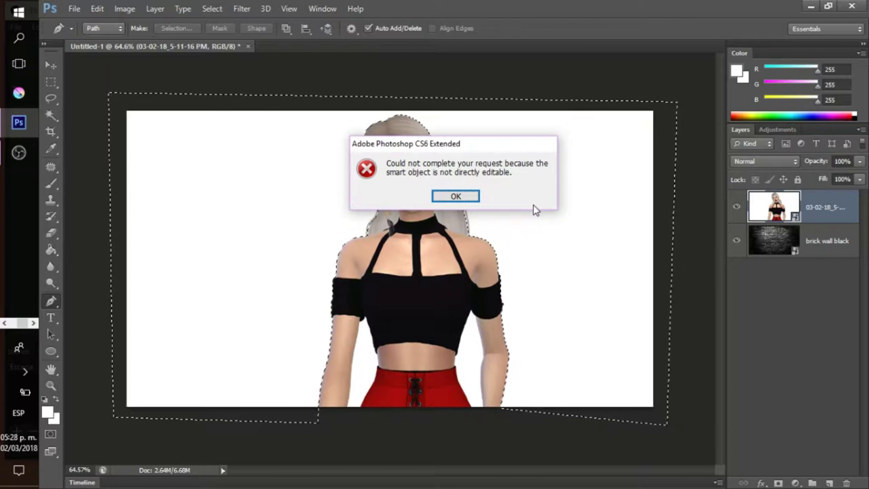
left_click(469, 198)
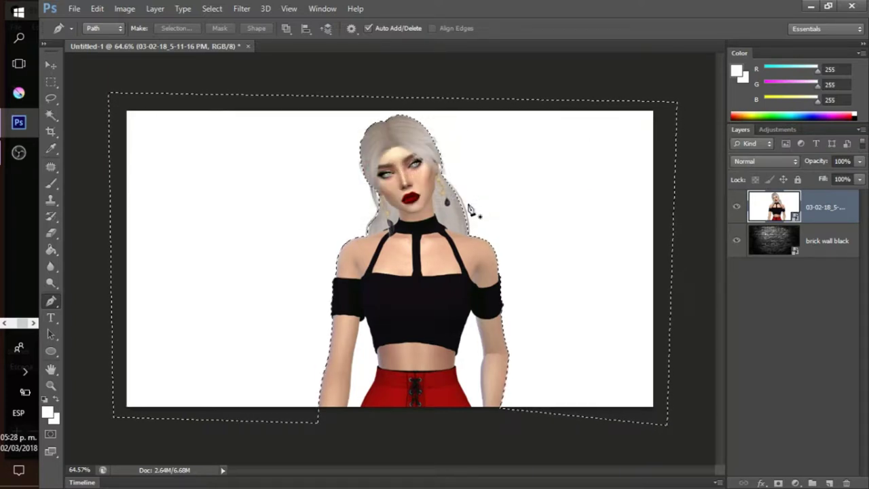
Step: Rasterize the character's smart object layer by applying the Eraser tool to it
key("e")
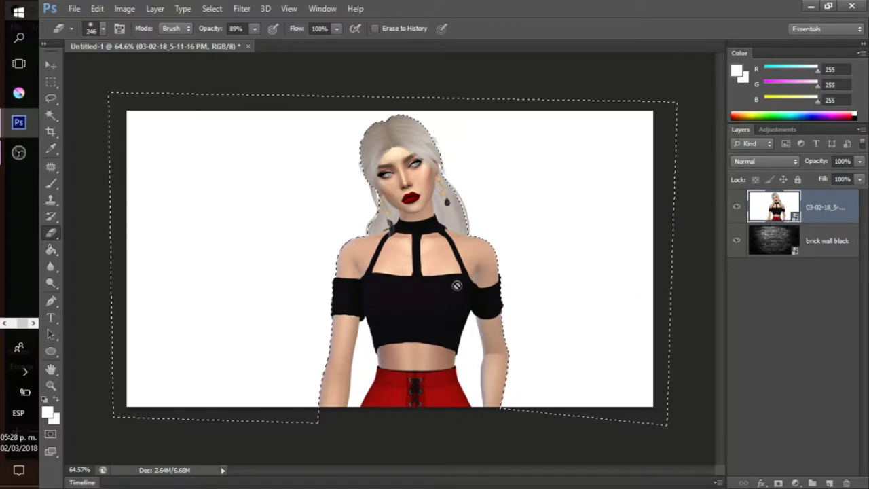
left_click(429, 253)
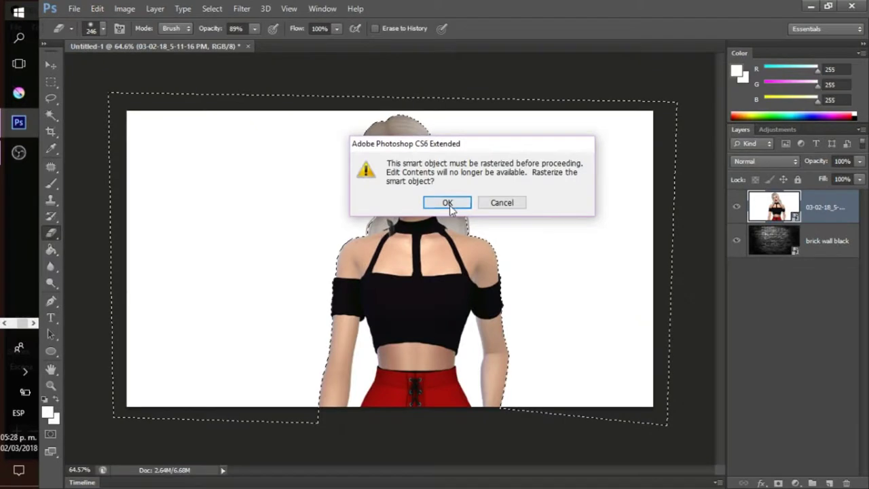
left_click(448, 204)
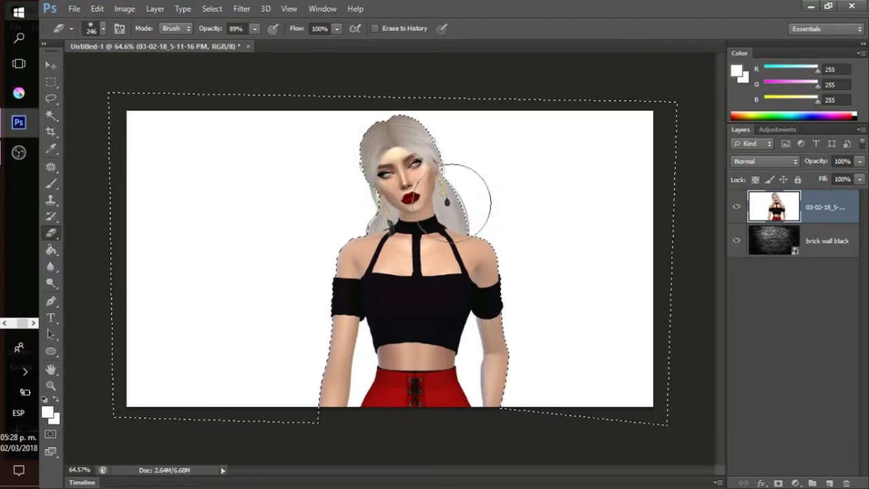
right_click(809, 214)
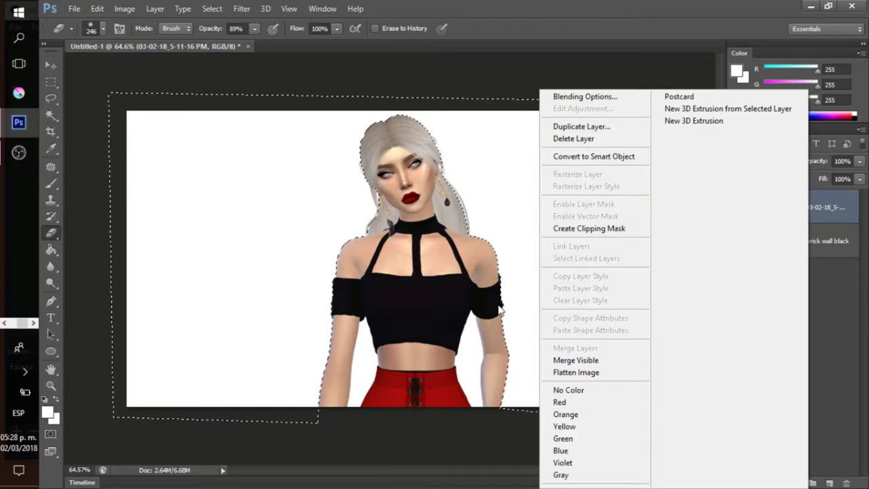
left_click(510, 88)
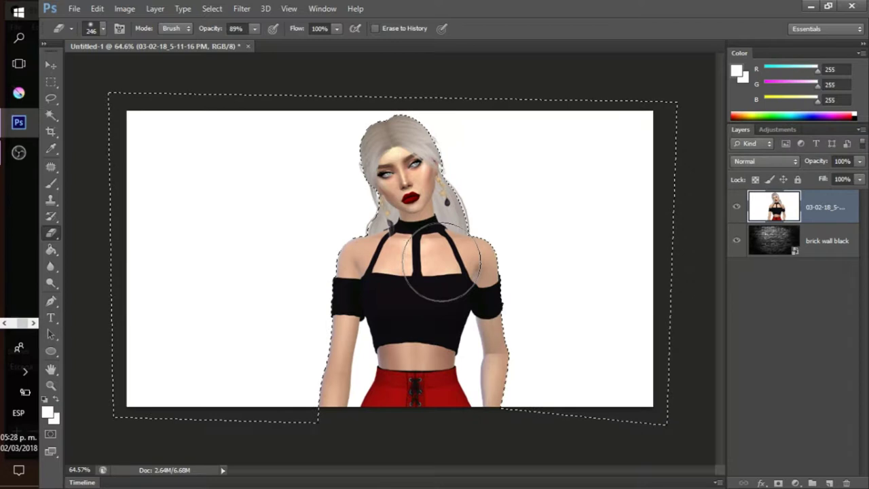
Step: Delete the selected white background from the character layer and clear the selection
key("Delete")
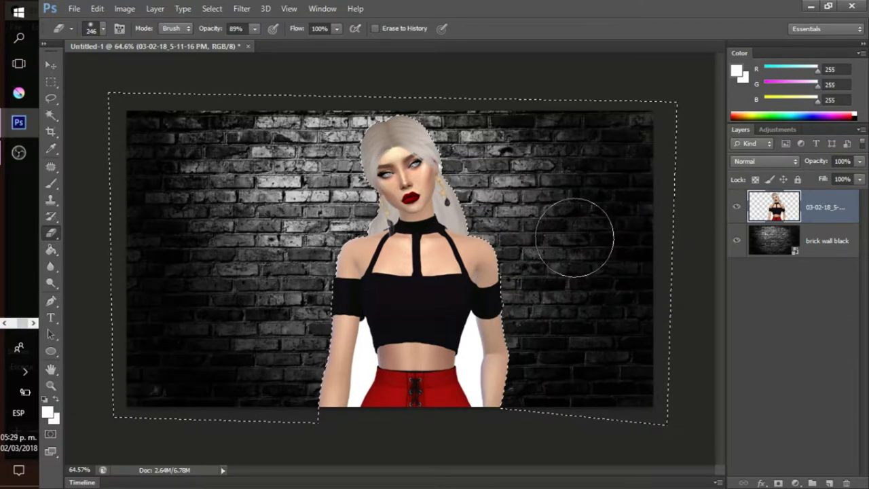
key("ctrl+d")
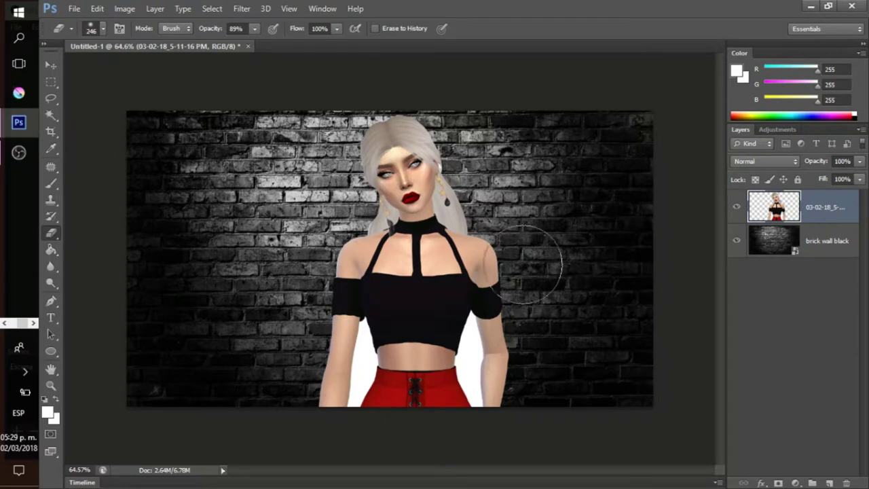
Step: Prepare the Pen tool for tracing the remaining white gap between the torso and the arm
scroll(567, 206, "up", 3)
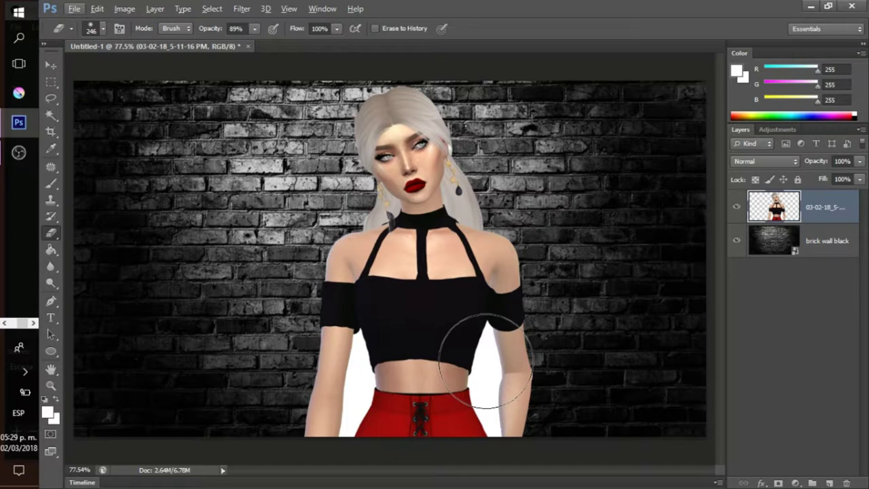
key("p")
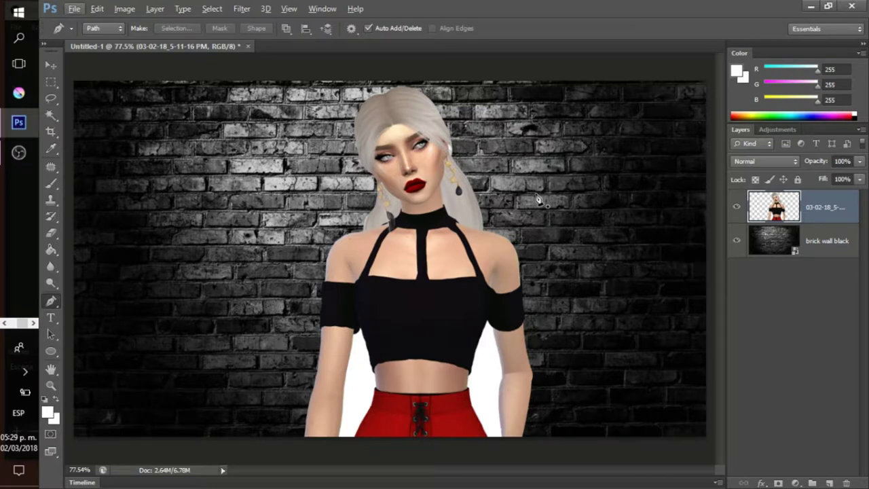
scroll(536, 200, "up", 4)
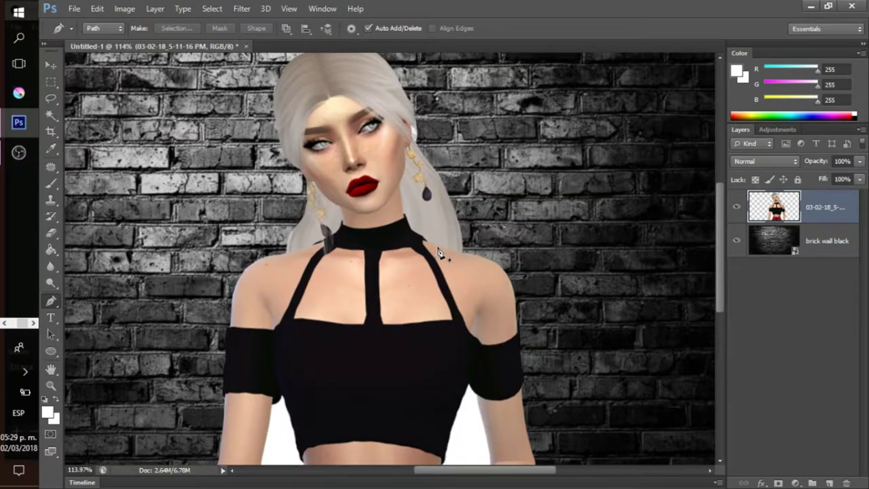
scroll(514, 390, "down", 3)
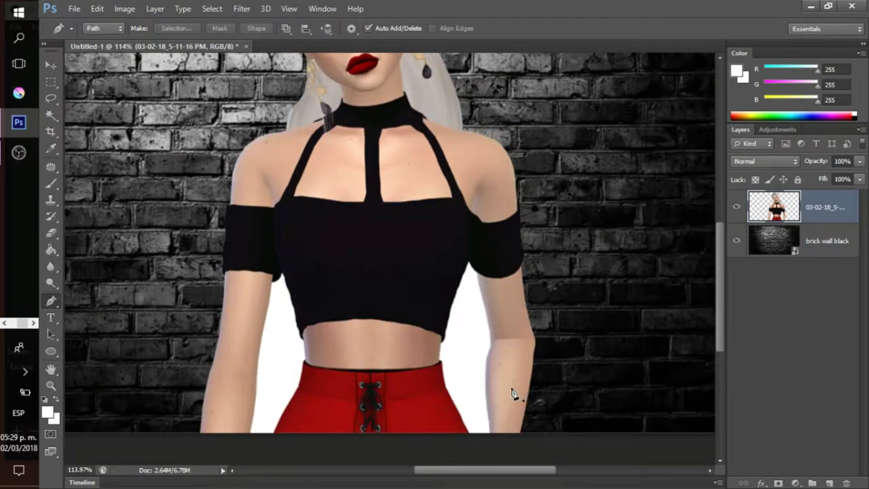
scroll(547, 348, "up", 3)
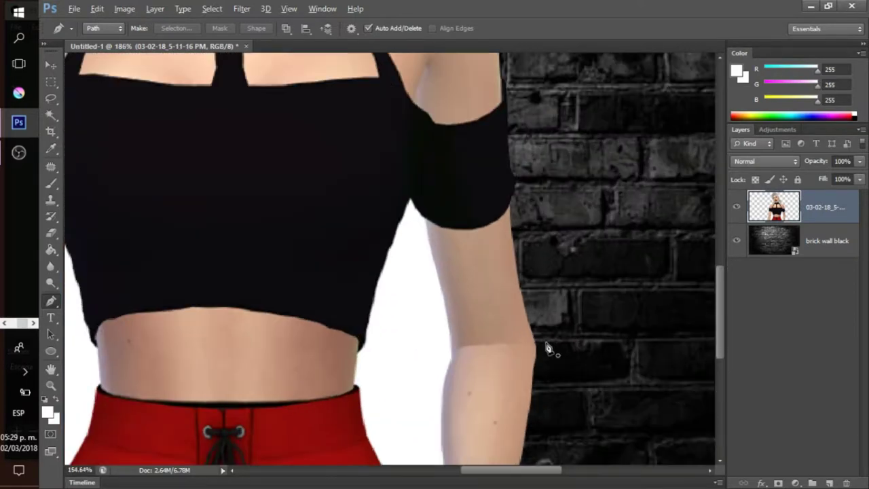